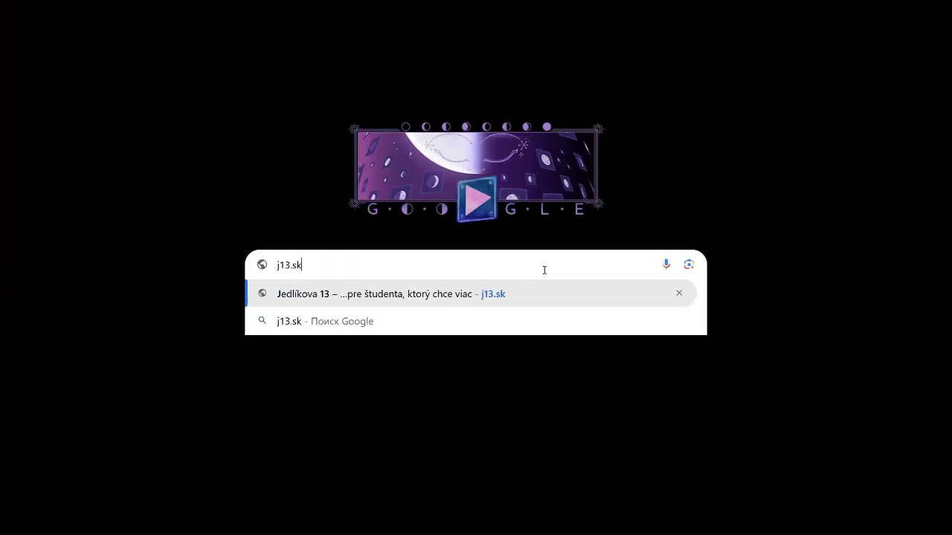
- Go to j13.sk, browse the Common areas page, then return to the homepage
key("Return")
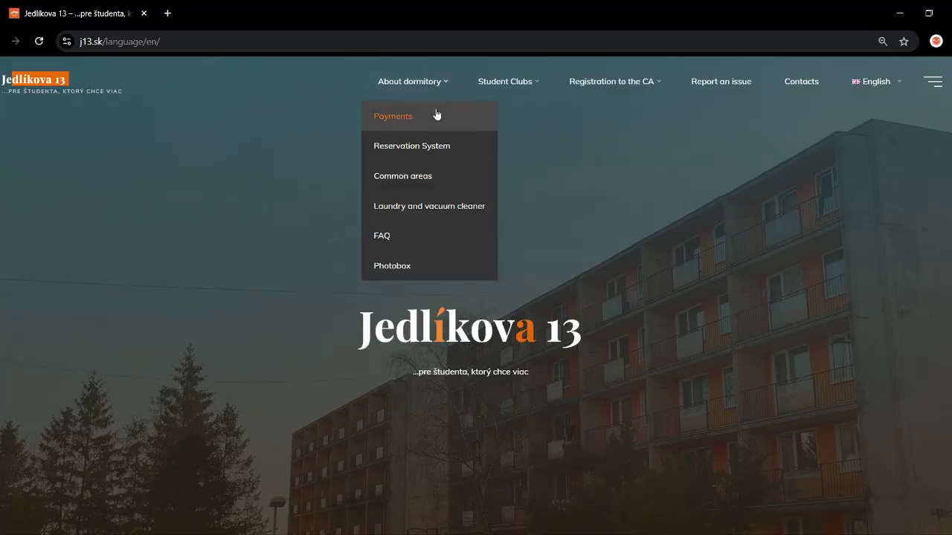
left_click(403, 175)
scroll(614, 245, "down", 5)
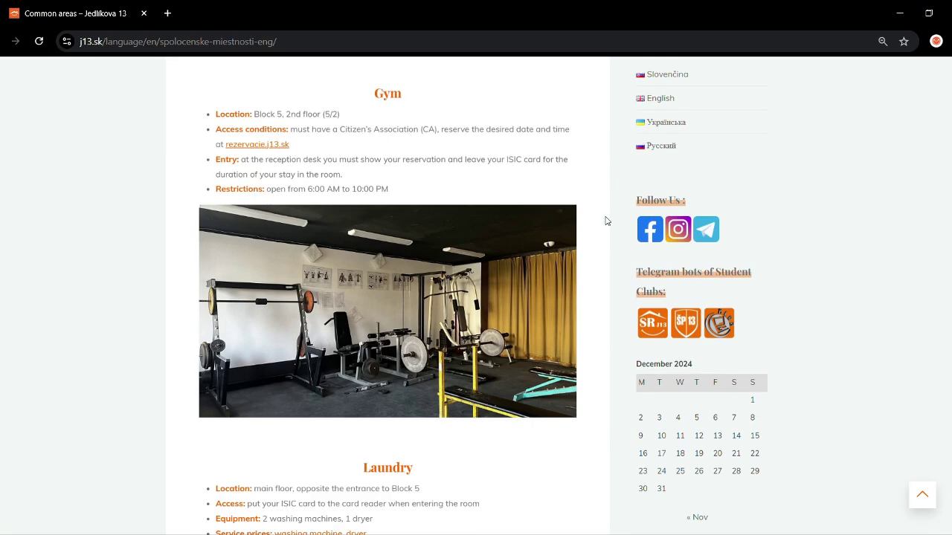
scroll(606, 221, "down", 4)
scroll(606, 221, "down", 2)
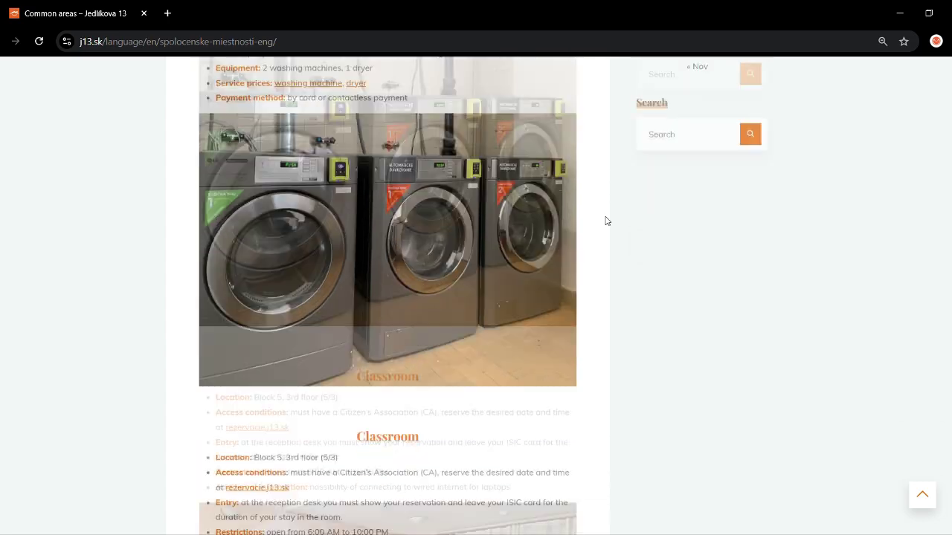
scroll(606, 221, "down", 4)
key("alt+Left")
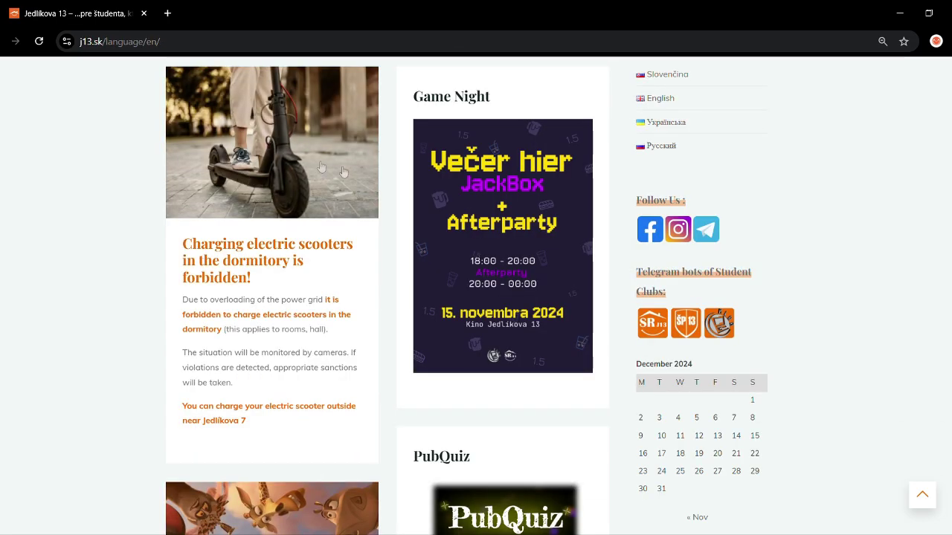
scroll(323, 435, "down", 3)
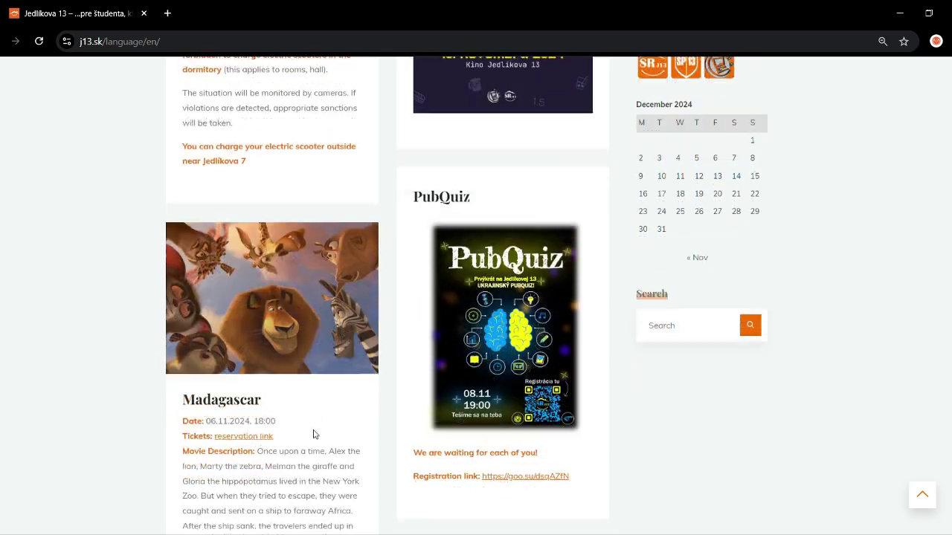
scroll(314, 356, "up", 2)
scroll(311, 355, "up", 4)
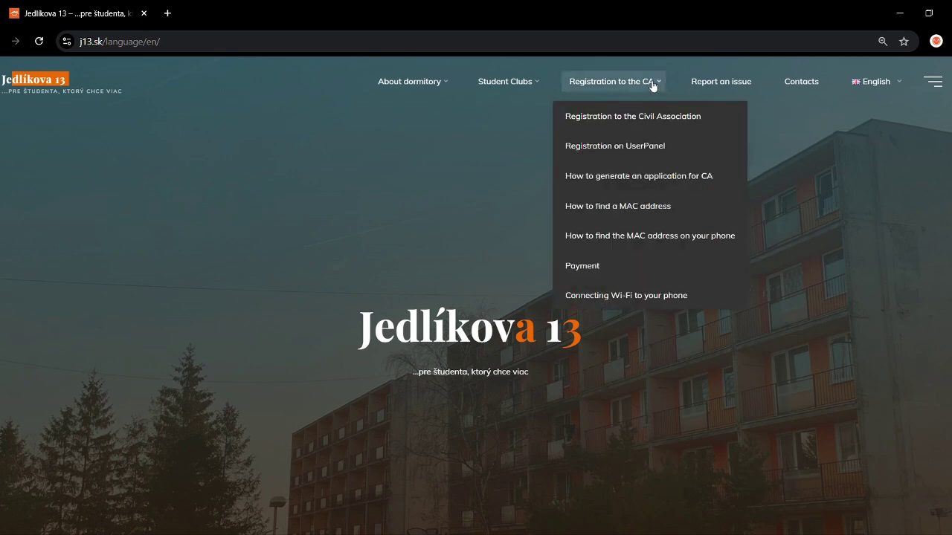
- Open the Registration to the Civil Association page and scroll through its steps
left_click(683, 119)
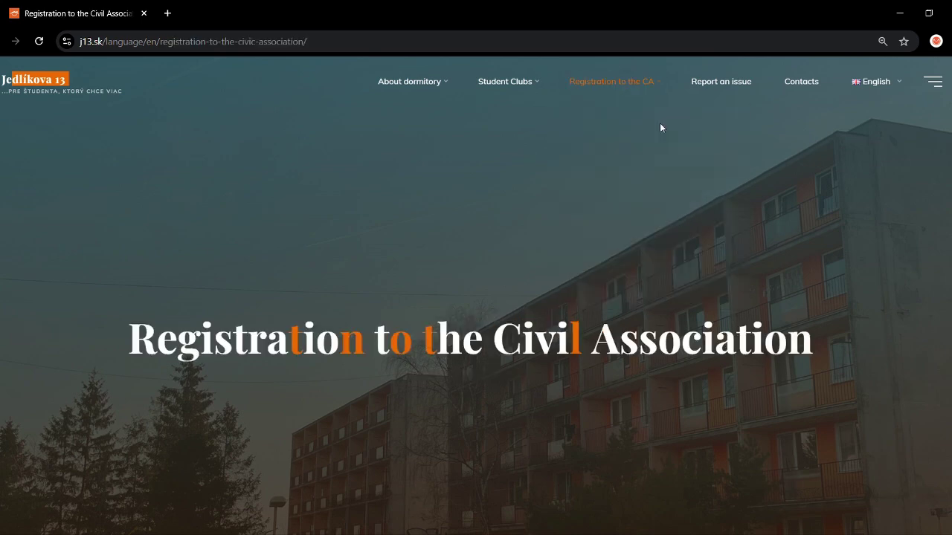
scroll(660, 125, "down", 2)
scroll(659, 125, "down", 4)
scroll(661, 128, "down", 2)
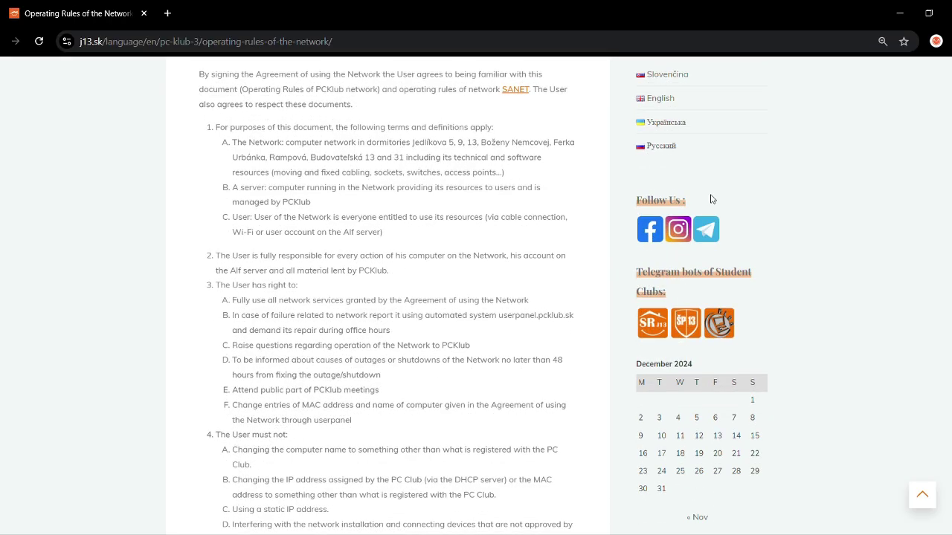
- Scroll down through the PC Klub network operating rules
scroll(711, 199, "down", 2)
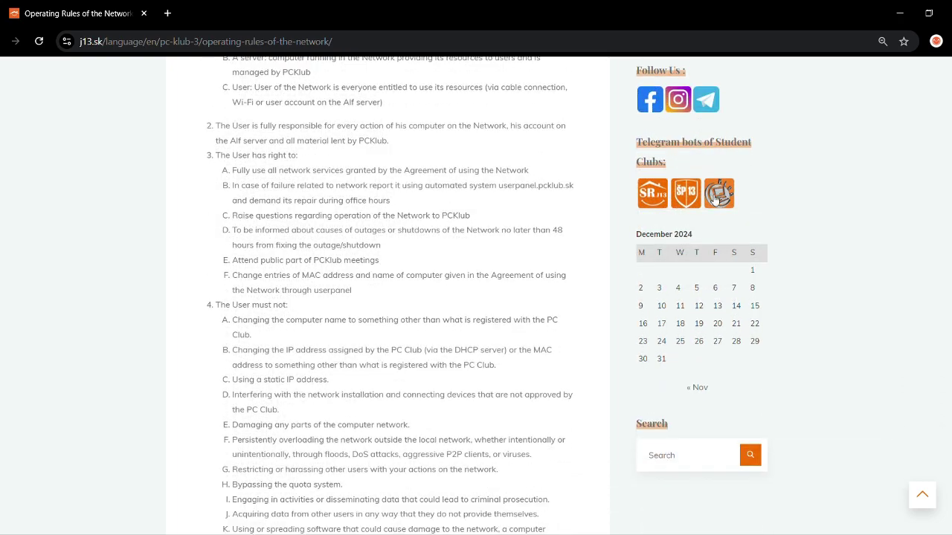
scroll(713, 199, "down", 3)
scroll(714, 200, "down", 1)
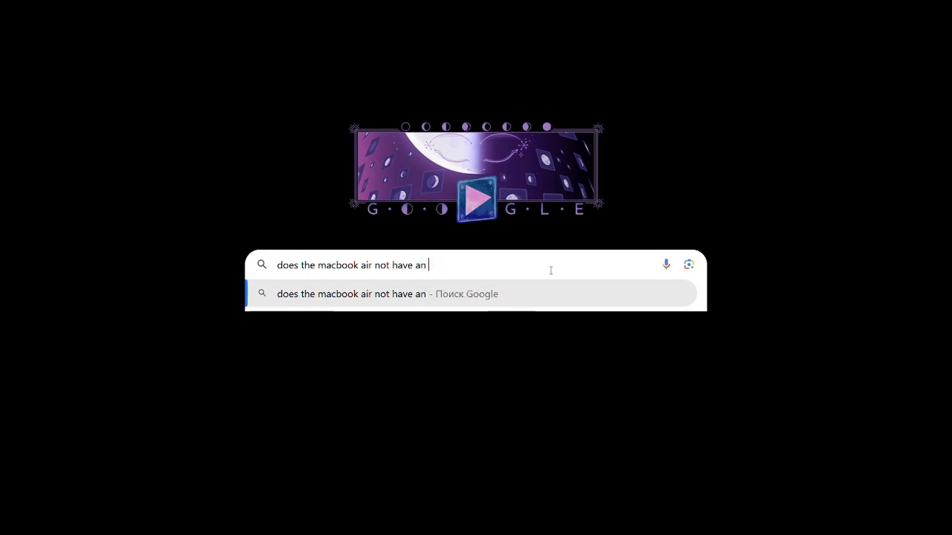
- Search whether the MacBook Air has an Ethernet port and highlight the answer snippet
type(" ethernet port")
key("Return")
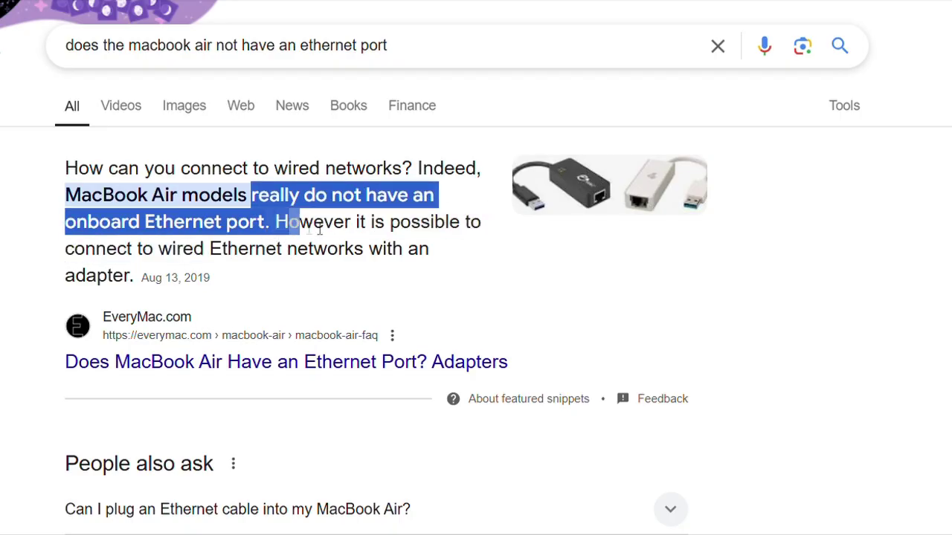
left_click_drag(266, 233, 468, 221)
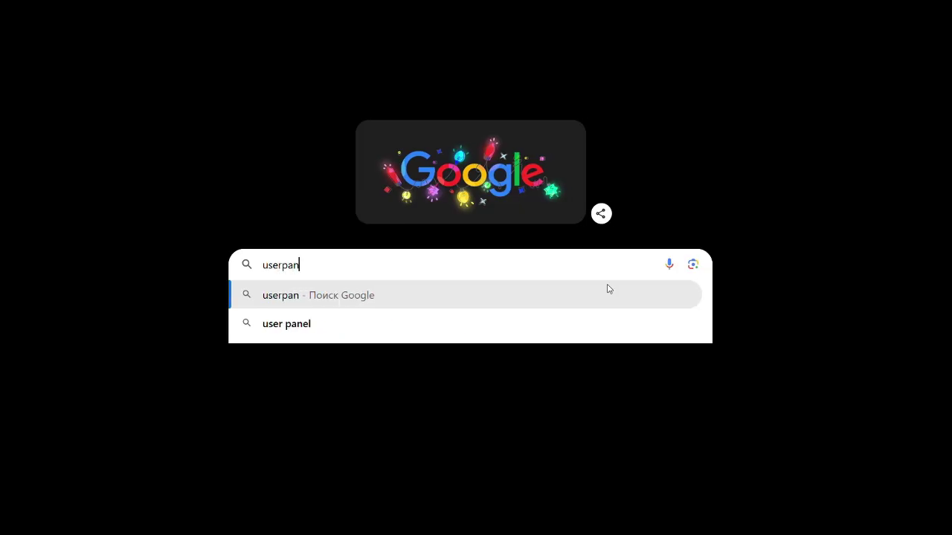
- Go to userpanel.pcklub.sk and open the new account registration form
type("el.pcklub")
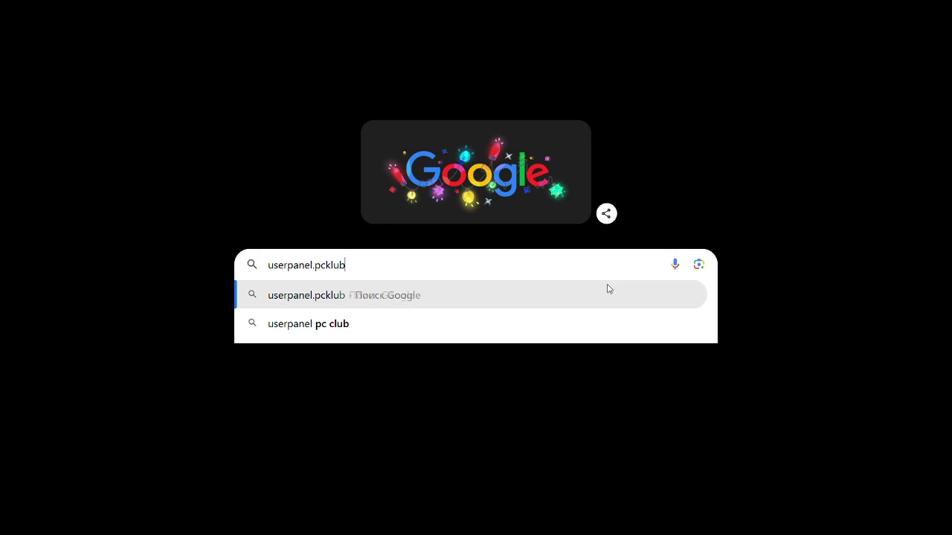
type(".sk")
key("Return")
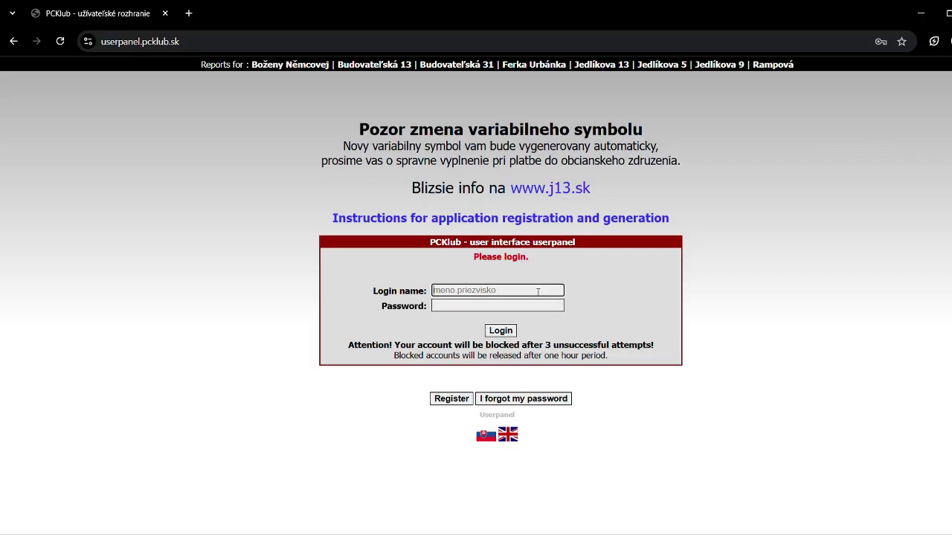
left_click(453, 399)
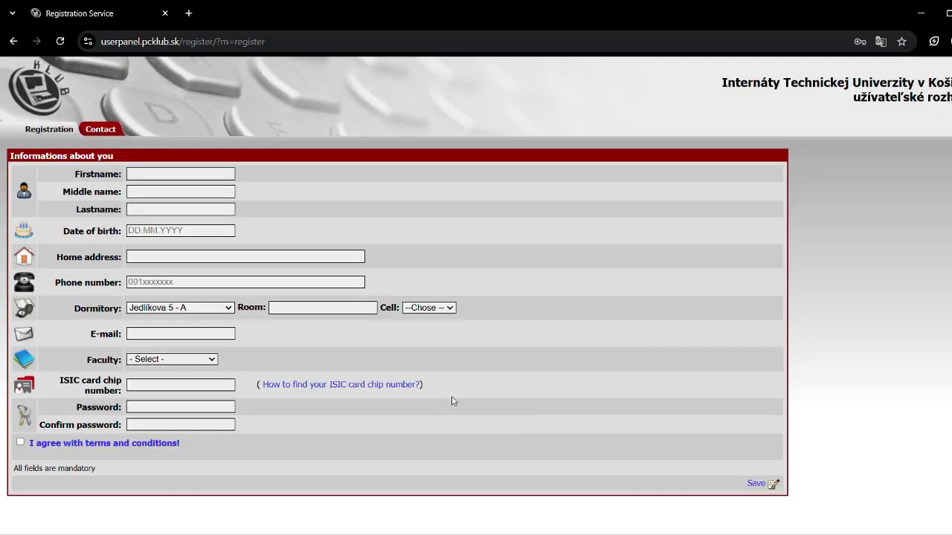
- Fill in the first name, date of birth, home address and room number 11
left_click(140, 177)
type("name")
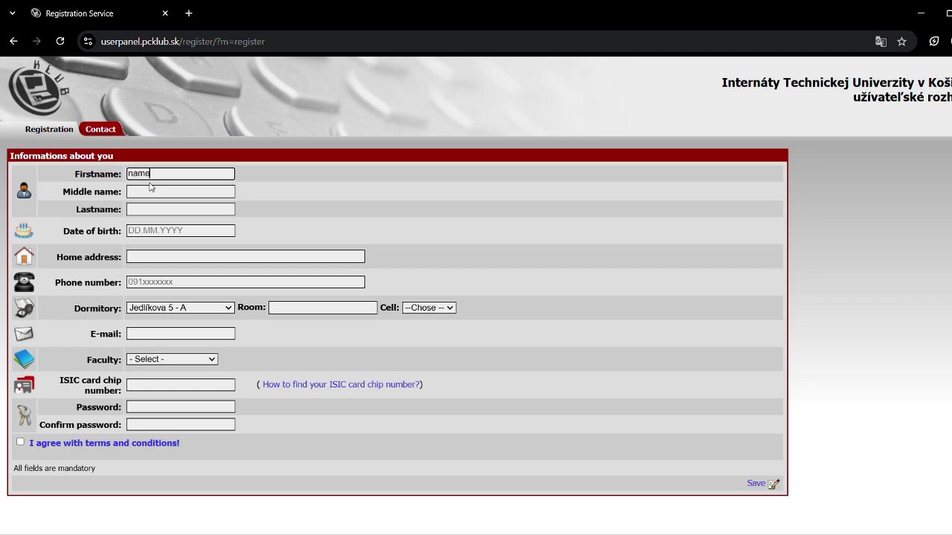
left_click(149, 230)
type("02.02")
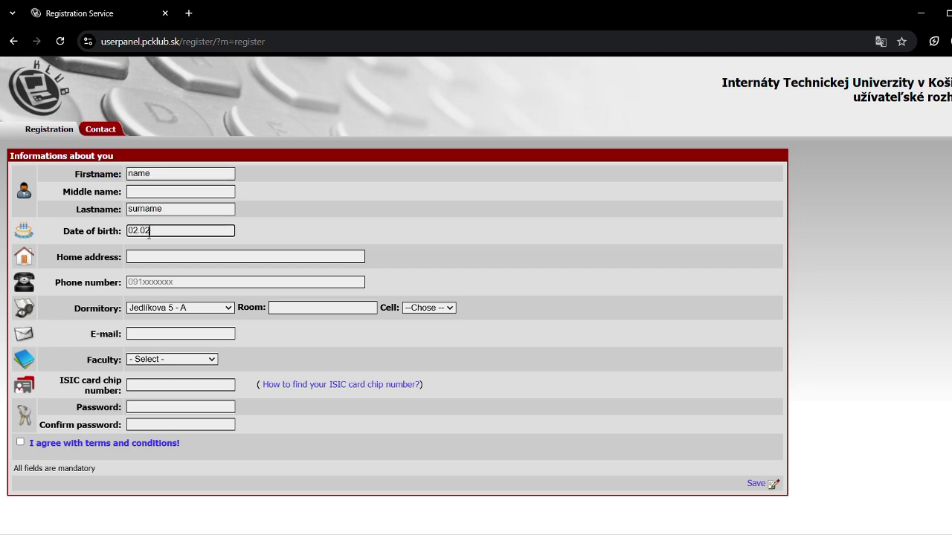
type(".2000")
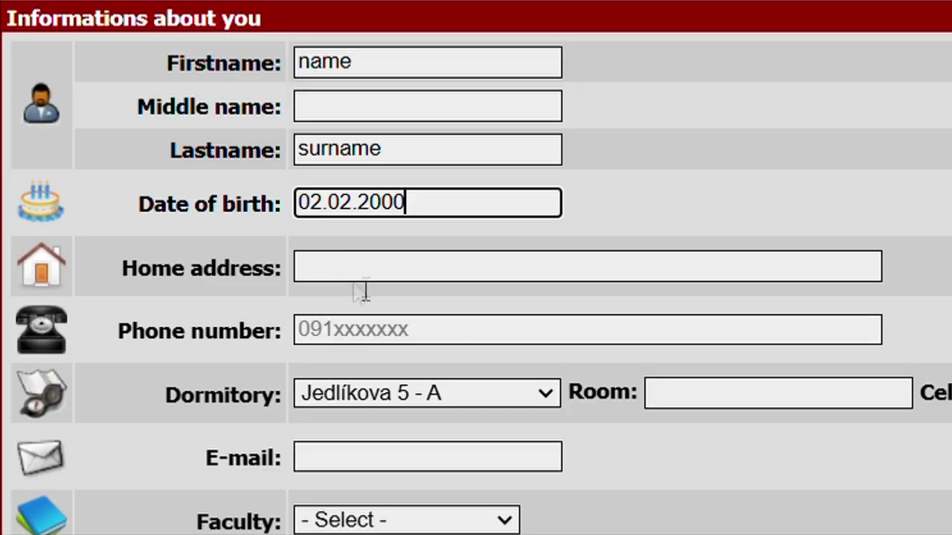
left_click(154, 262)
type("my ")
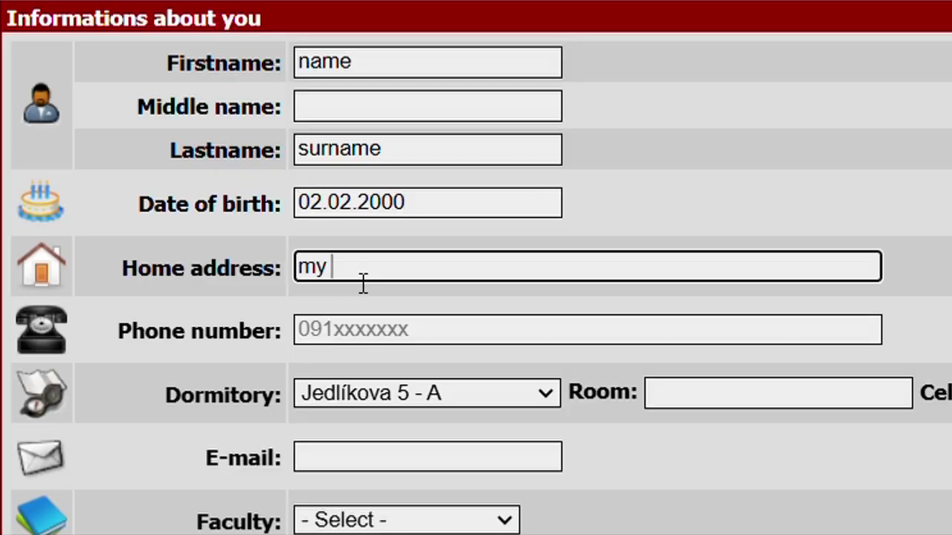
type("permanent add")
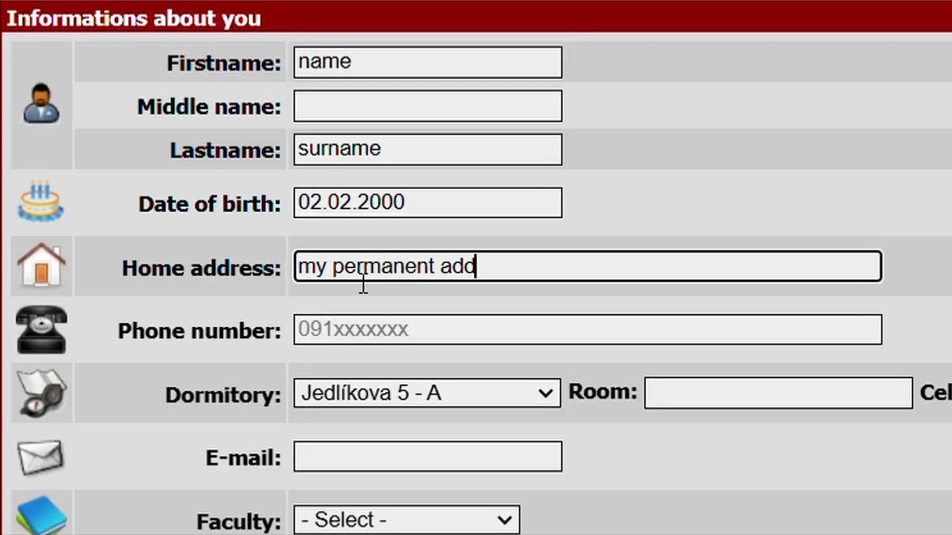
type("ress")
key("Tab")
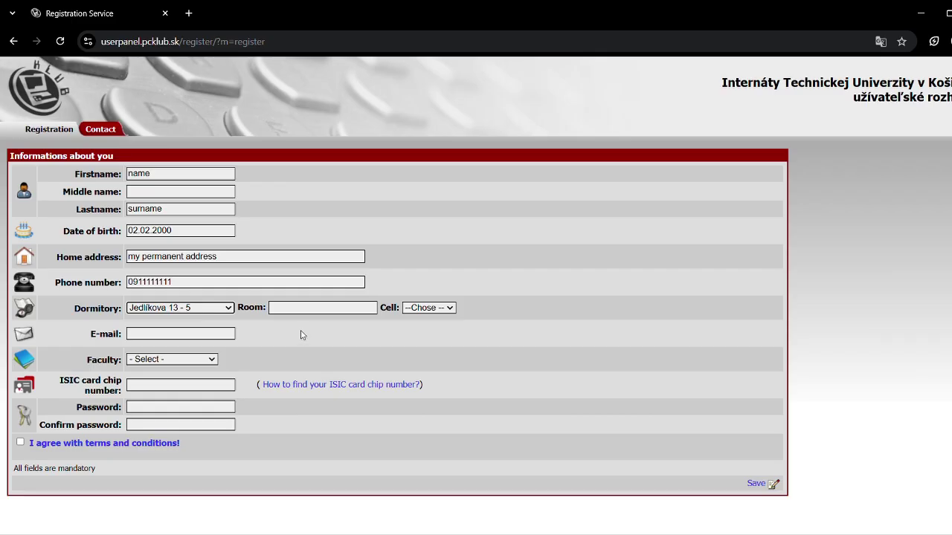
left_click(291, 312)
type("11")
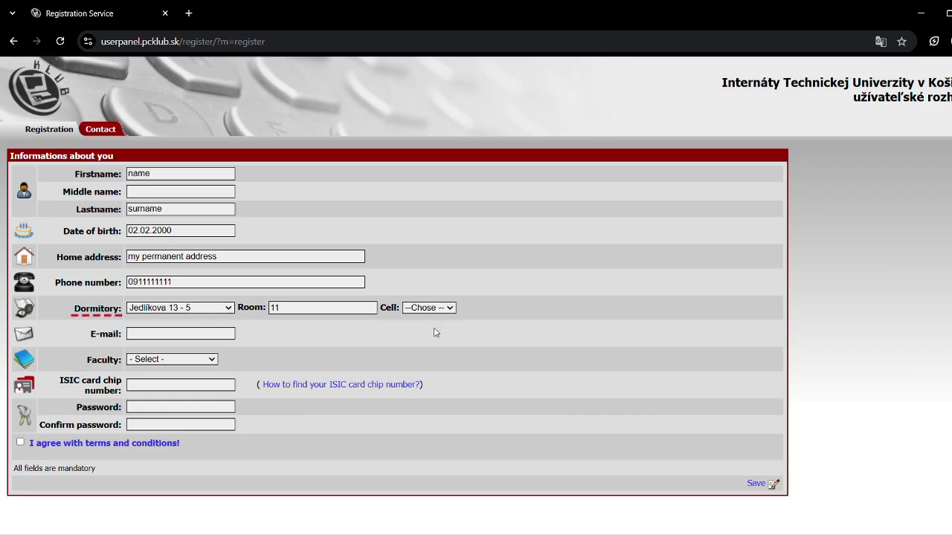
- Choose Left as the cell and enter the e-mail address
left_click(433, 335)
left_click(200, 341)
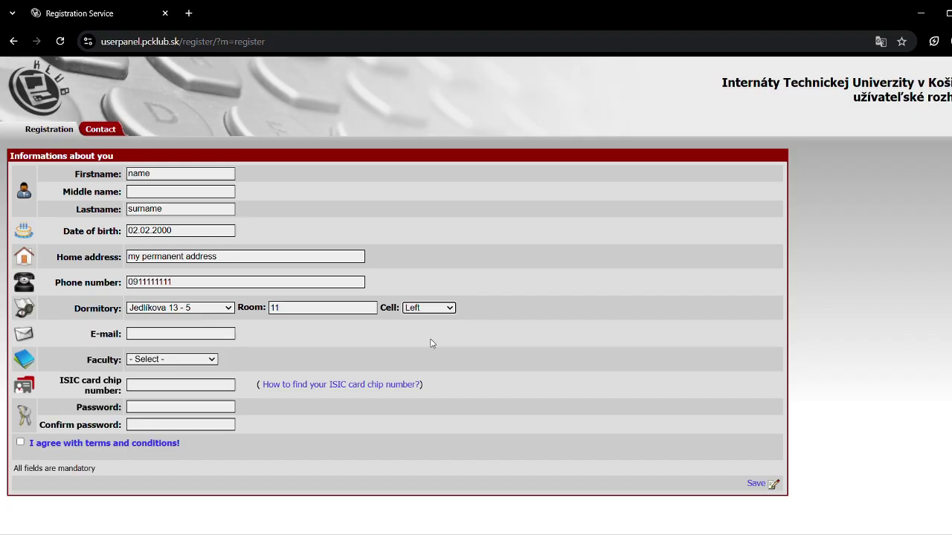
left_click(200, 336)
type("my")
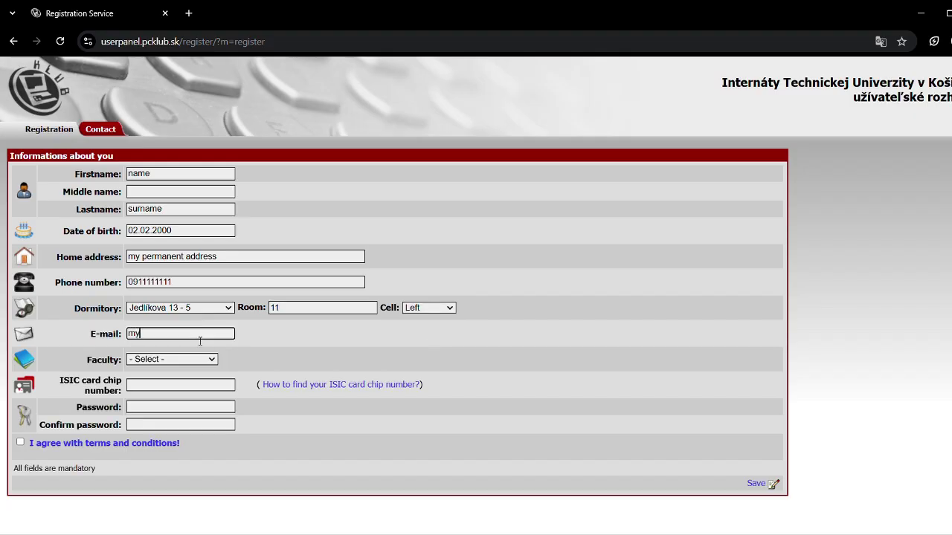
type("emai")
key("BackSpace")
key("BackSpace")
type("a")
type("il@gm")
type("ail.com")
left_click(195, 368)
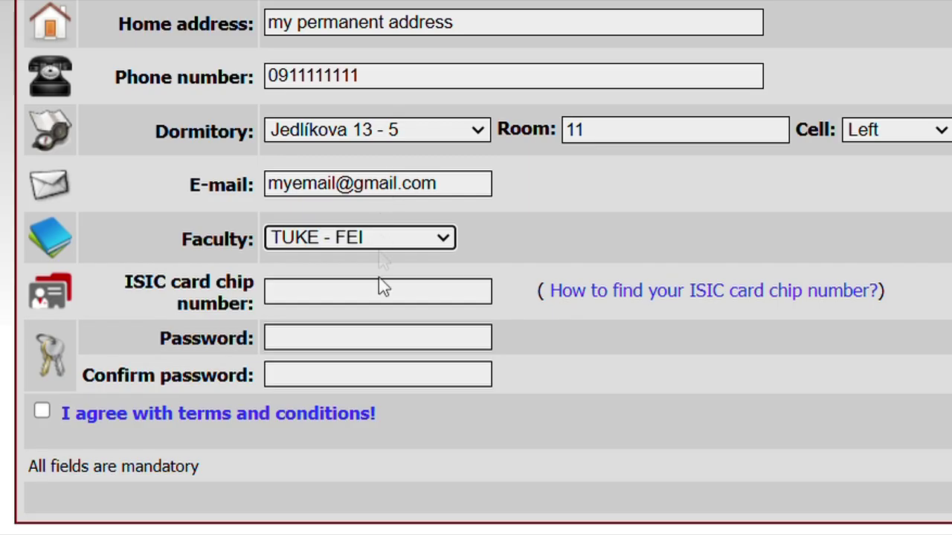
- Enter the ISIC chip number and the account password with its confirmation
left_click(368, 292)
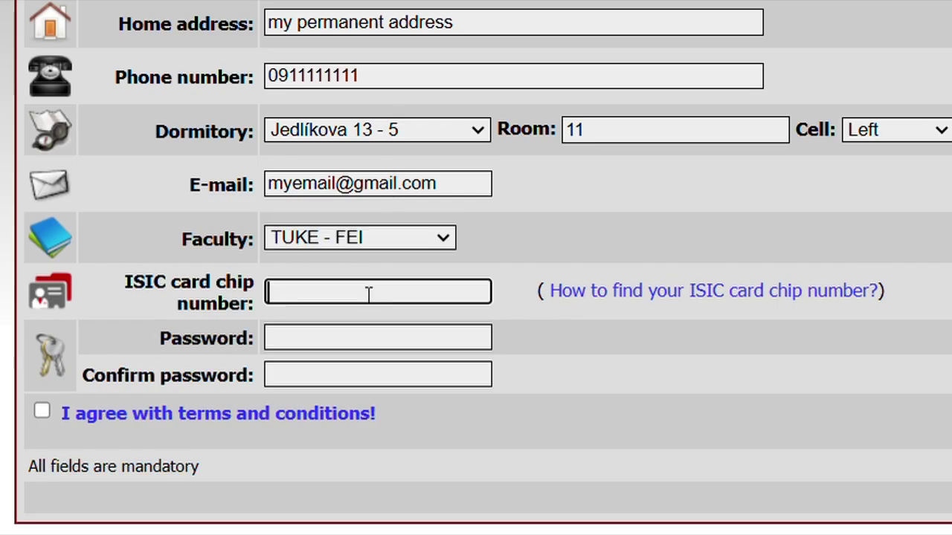
type("11111111")
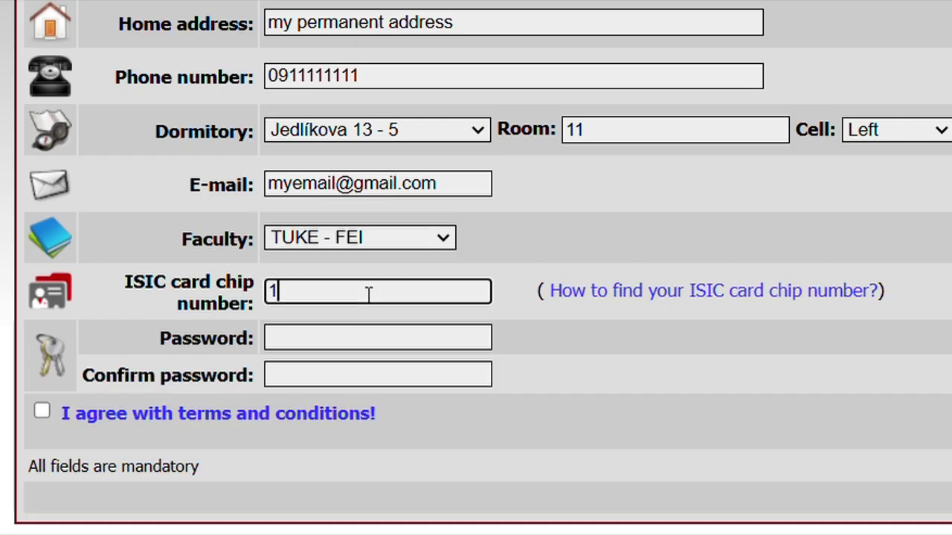
type("1111111")
left_click(394, 344)
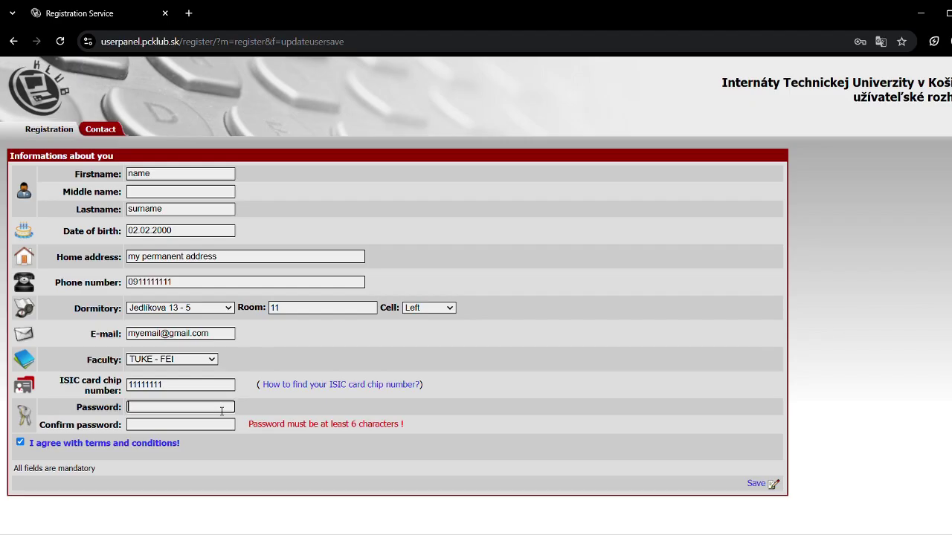
type("111111")
left_click(220, 427)
type("1111")
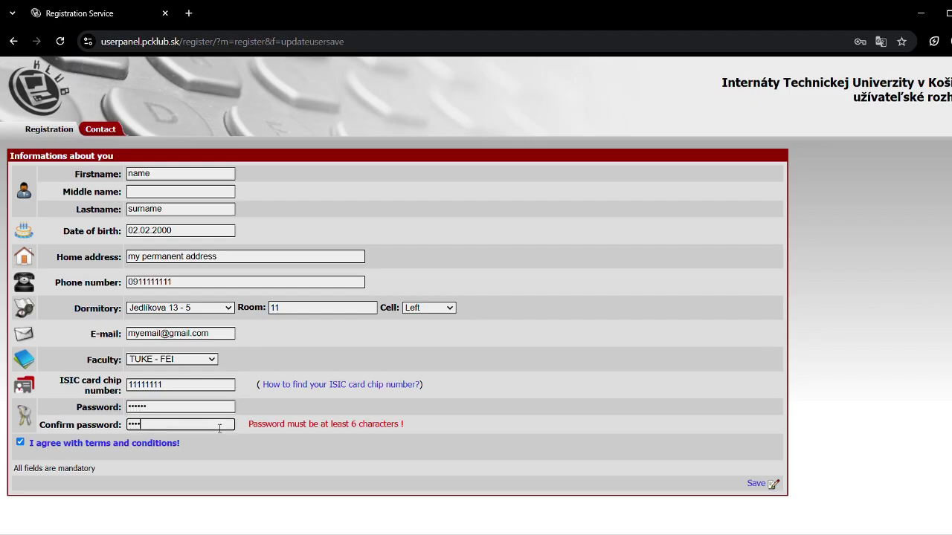
type("11")
left_click(279, 465)
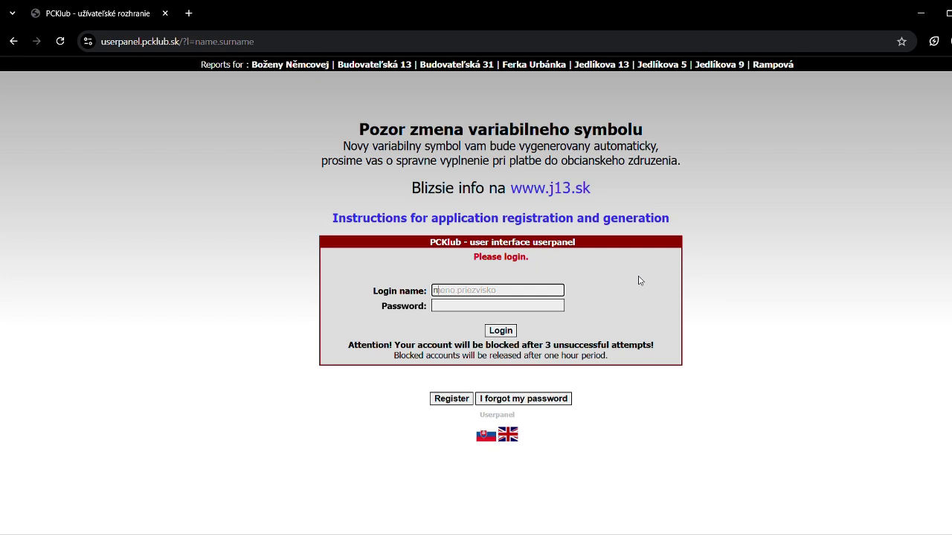
- Log in with the login name and password, retyping the login name after it fails
type("name.sur")
type("name")
left_click(518, 310)
type("pass")
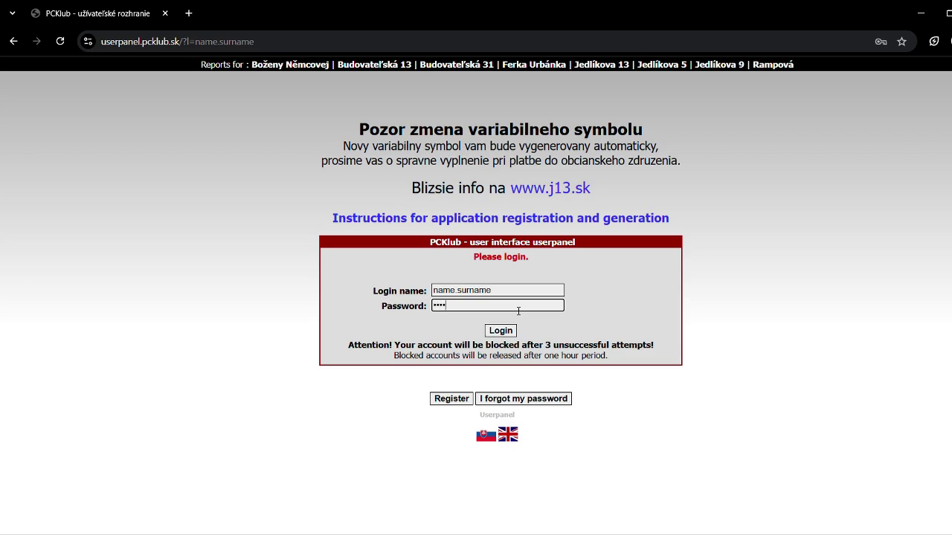
type("wo")
key("Return")
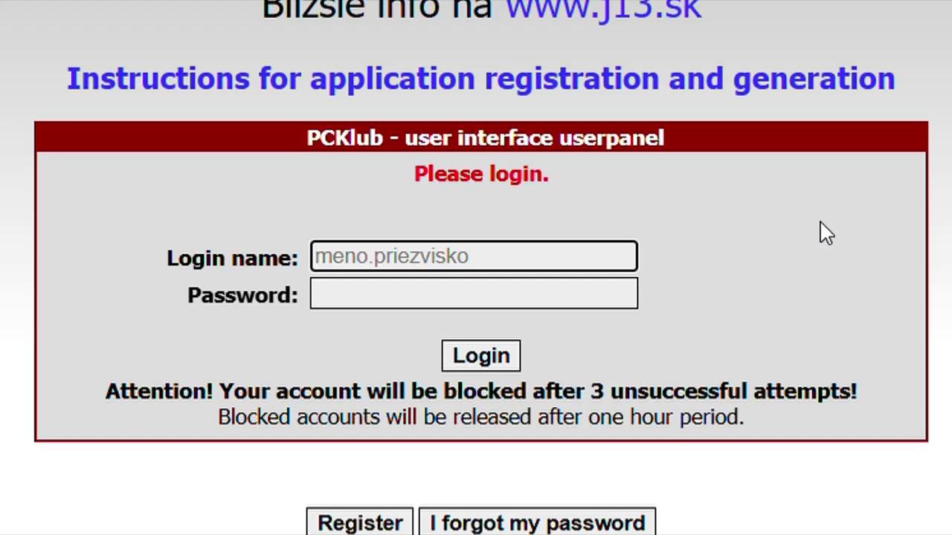
type("name.sur")
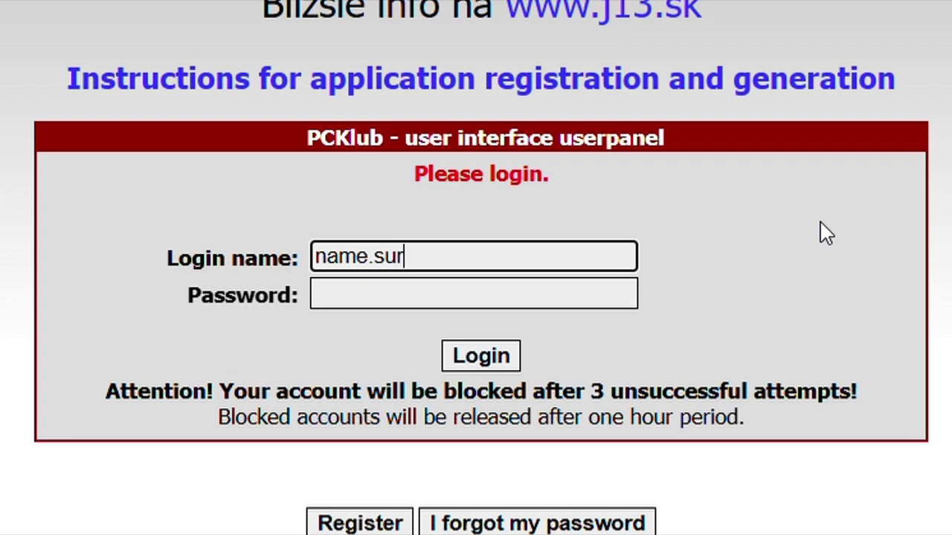
type("name")
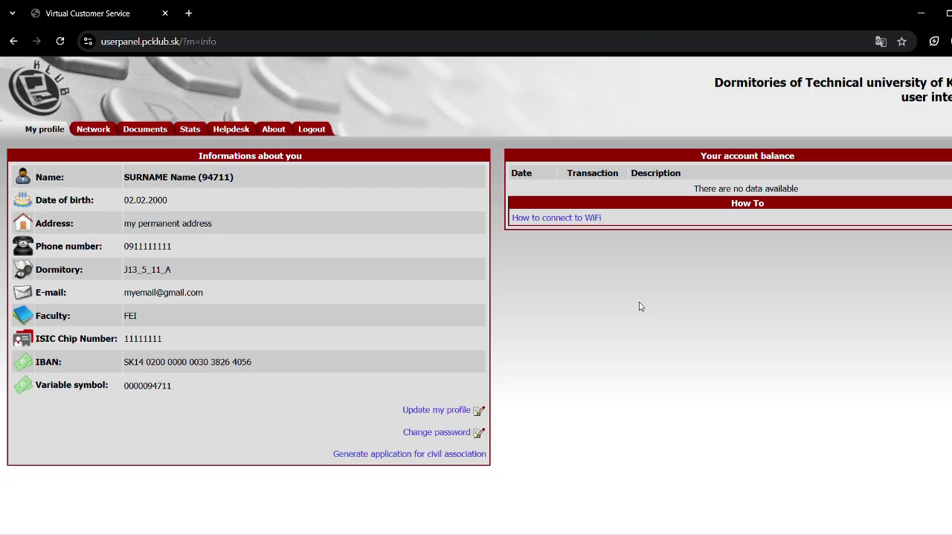
- In the Network section, add a computer with wired MAC address 11:11:11:11:11:11
left_click(94, 130)
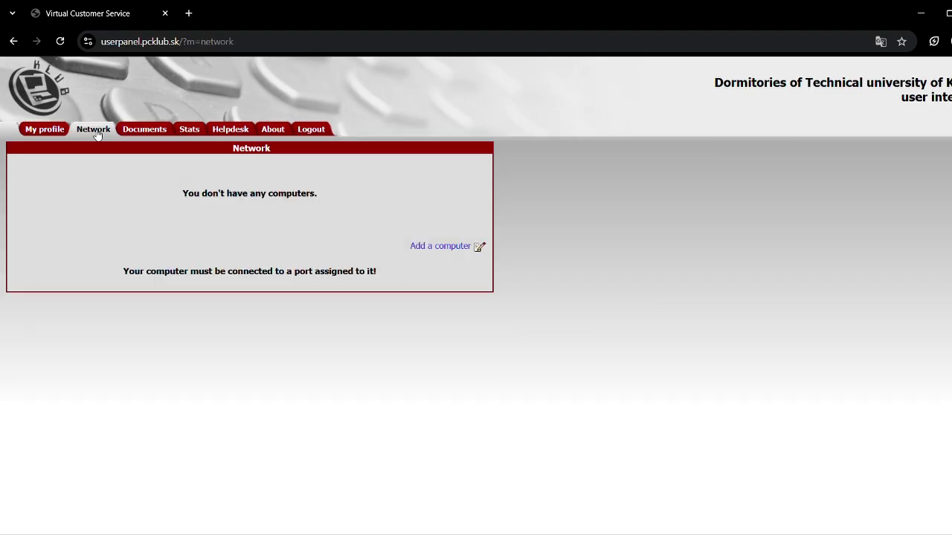
left_click(455, 246)
left_click(140, 243)
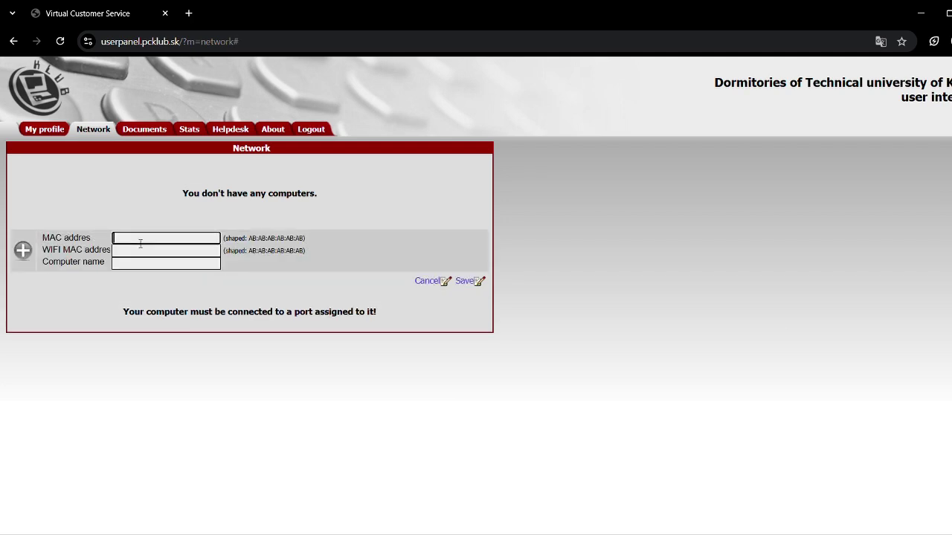
type("11:")
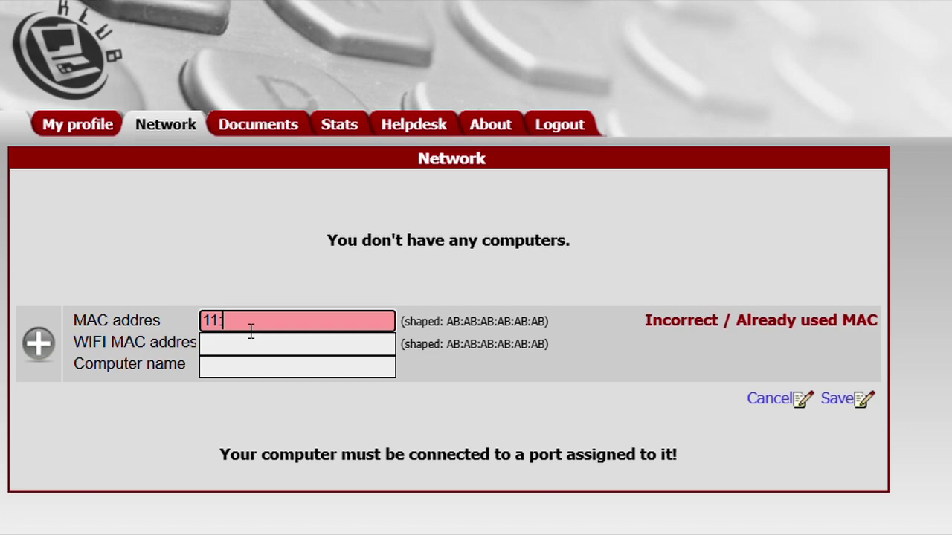
type("11:11")
type(":11:")
type("11:11")
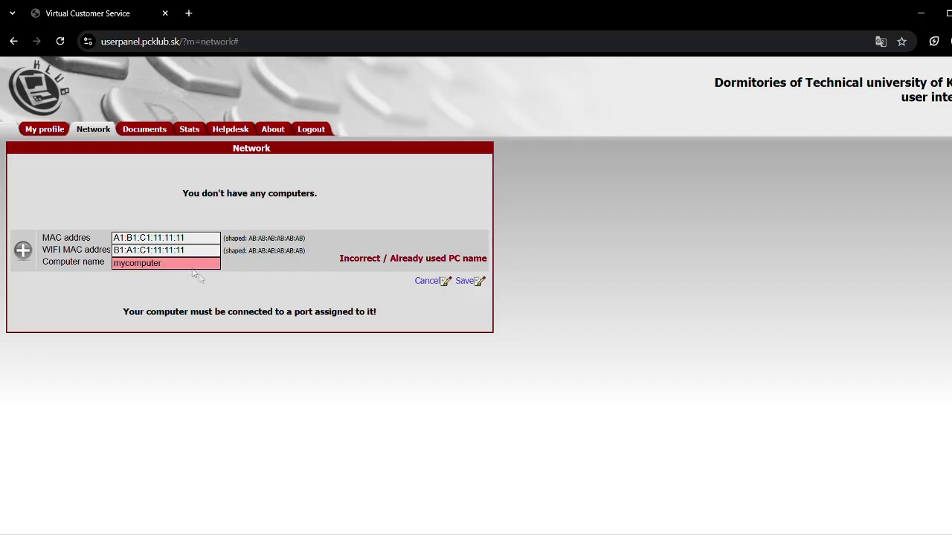
- Save the computer as MYCOMPUTER1 and update the Wi-Fi password
type("1")
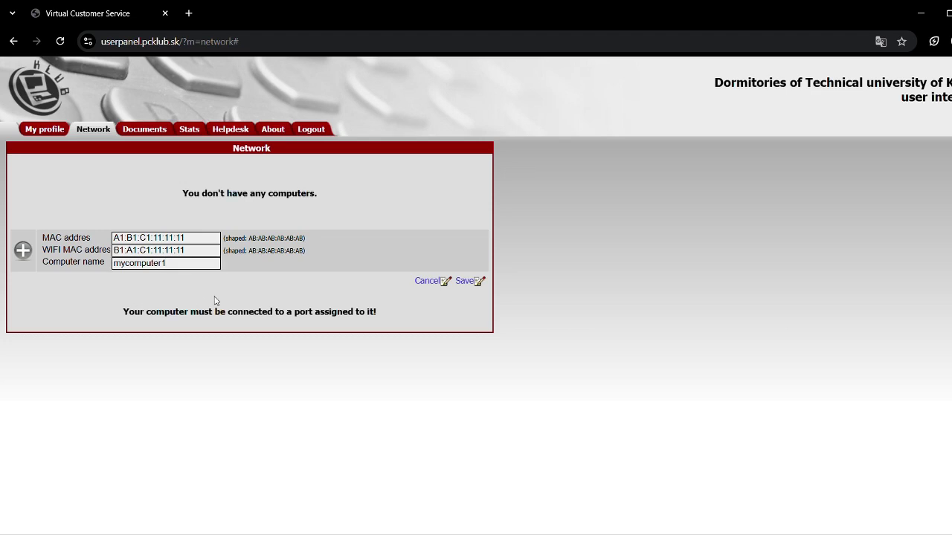
left_click(464, 281)
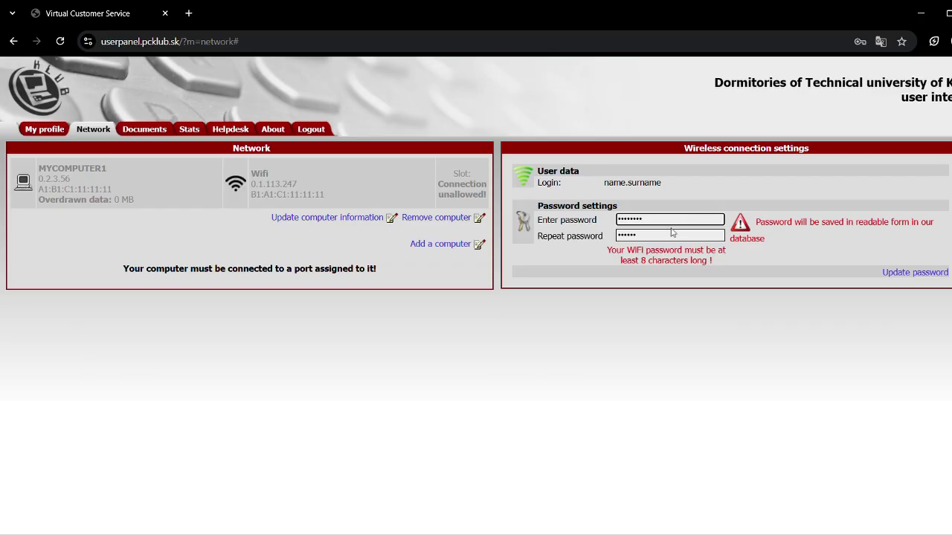
left_click(674, 235)
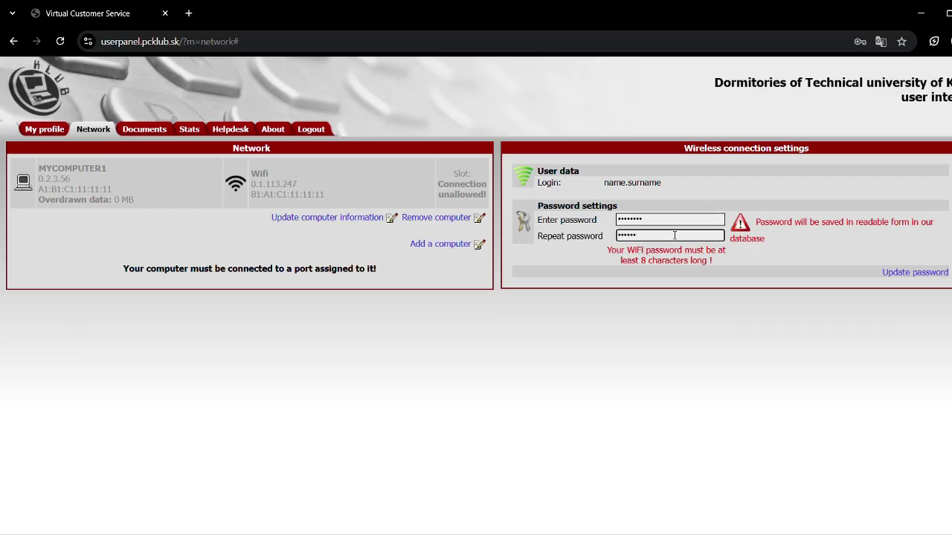
type("rd")
left_click(912, 273)
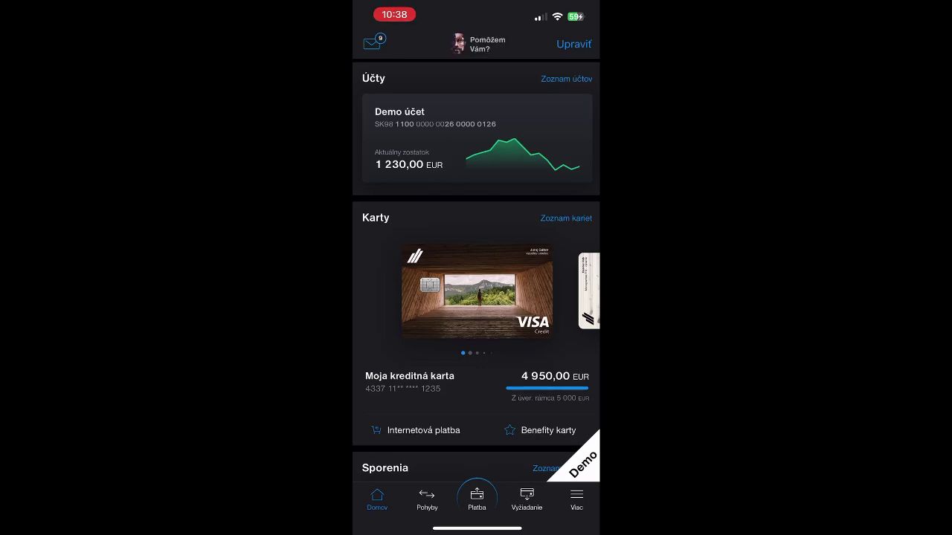
- Start a new payment to the pasted PCKlub IBAN for 27 EUR
left_click(477, 496)
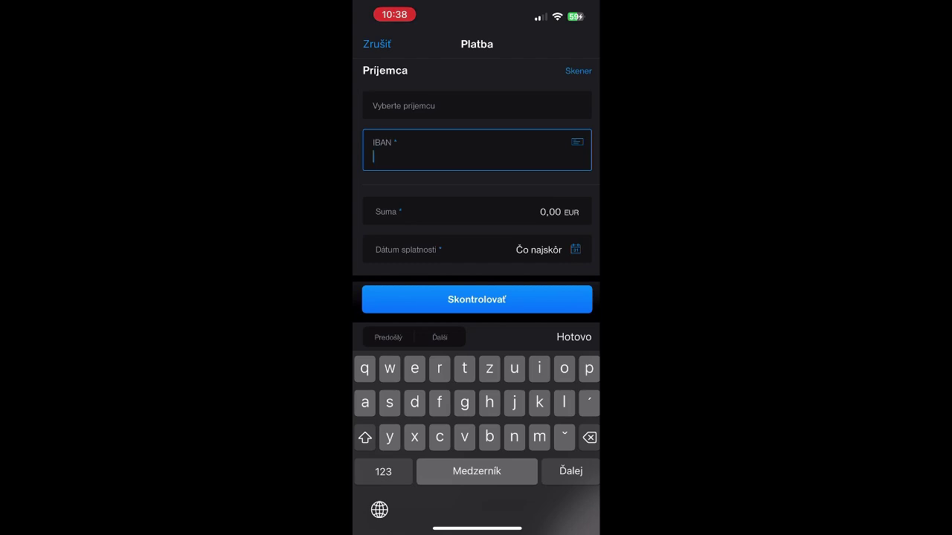
left_click(374, 157)
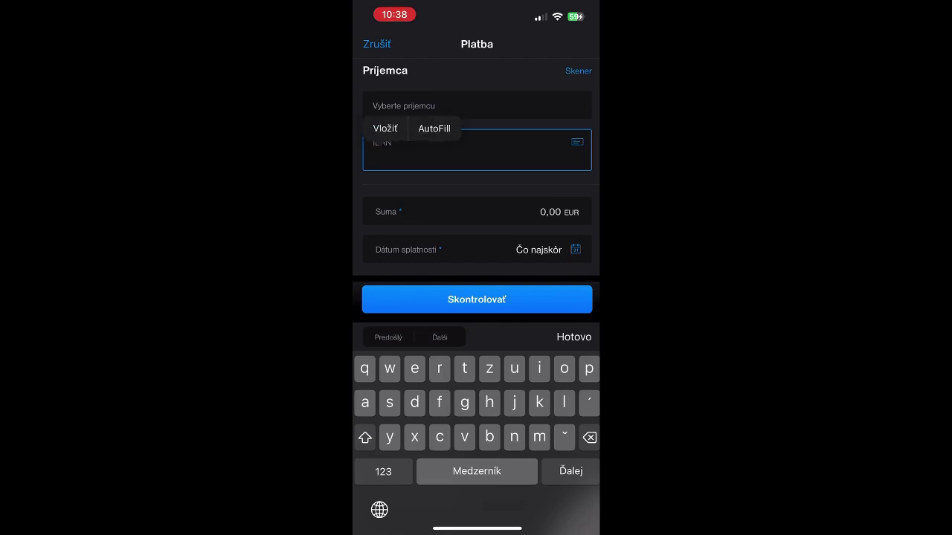
left_click(384, 127)
left_click(477, 212)
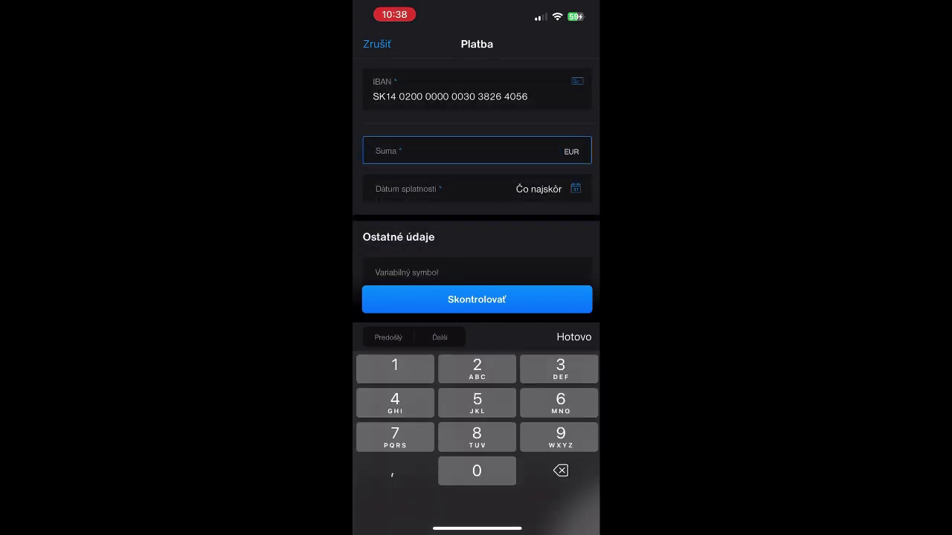
type("27")
left_click(573, 337)
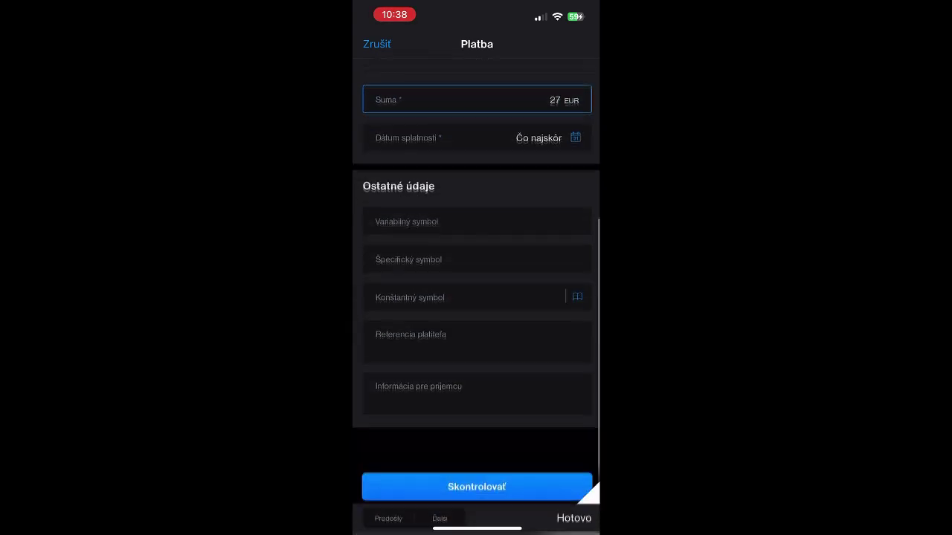
left_click(477, 234)
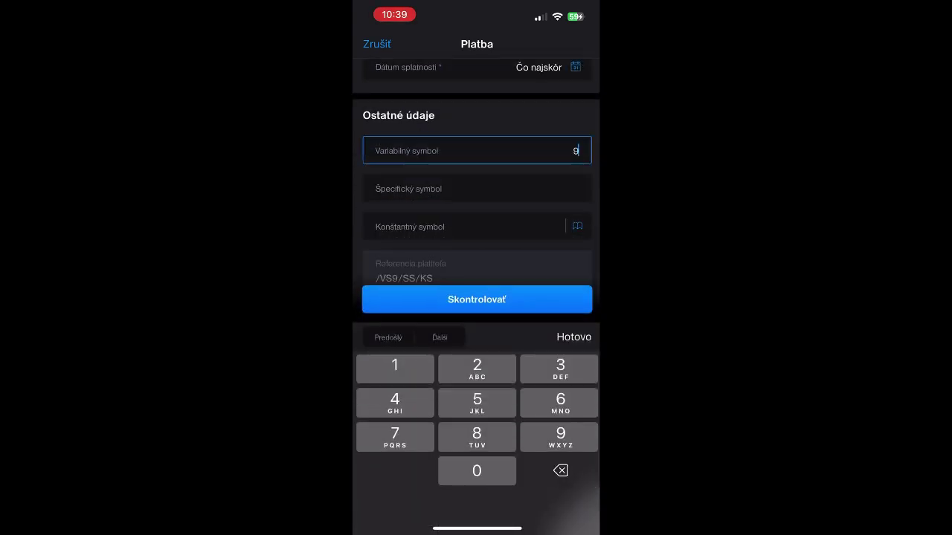
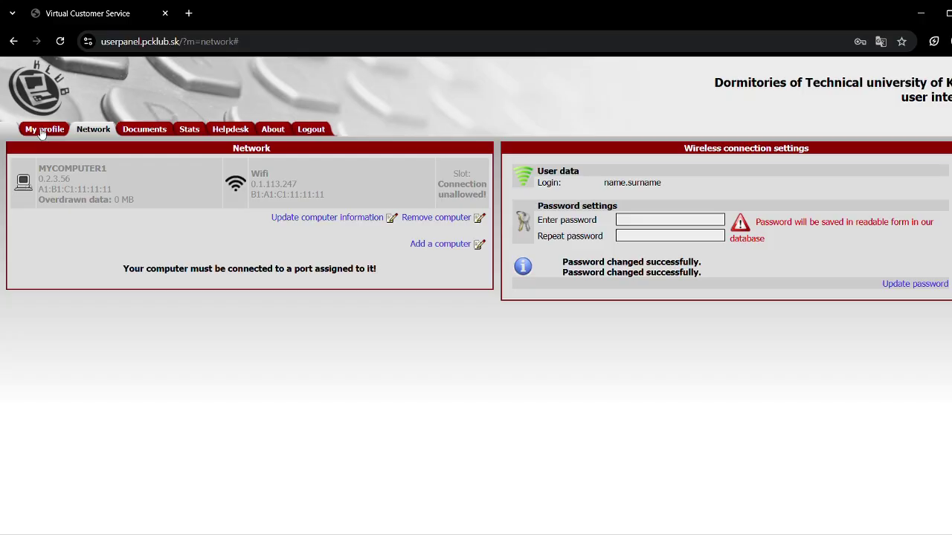
left_click(42, 132)
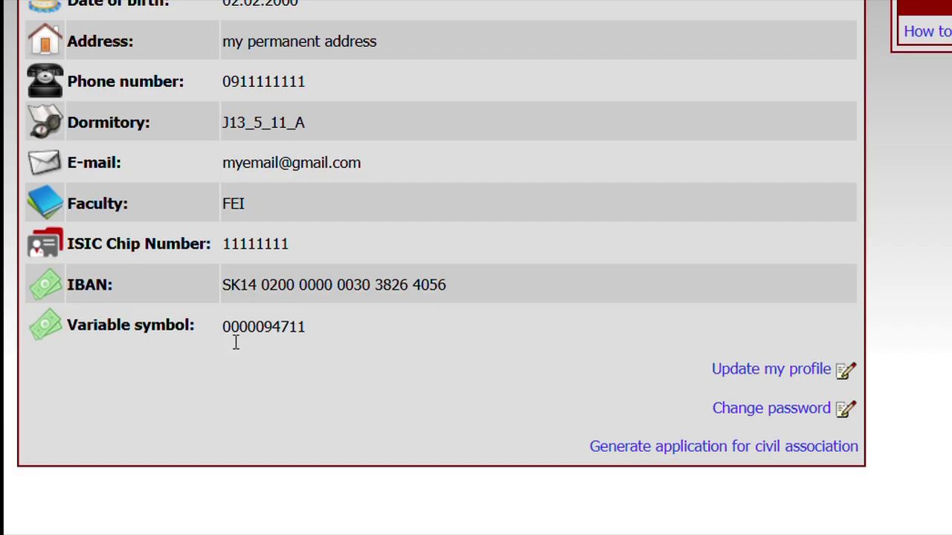
left_click_drag(223, 328, 314, 335)
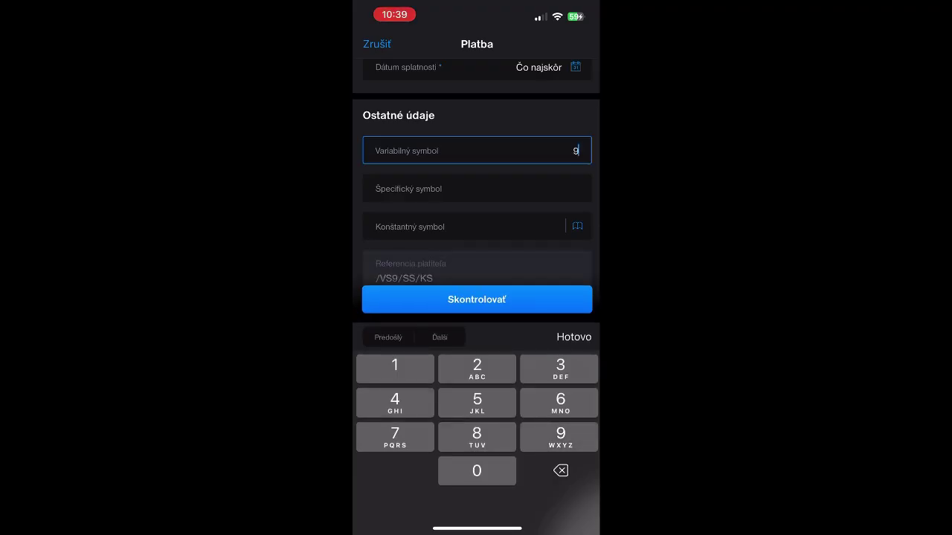
left_click(573, 336)
left_click(476, 402)
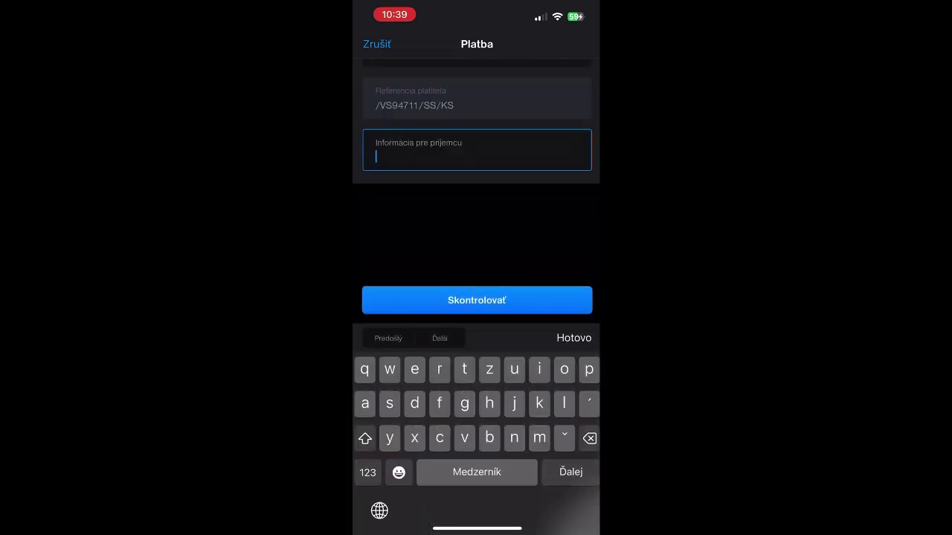
type("Name")
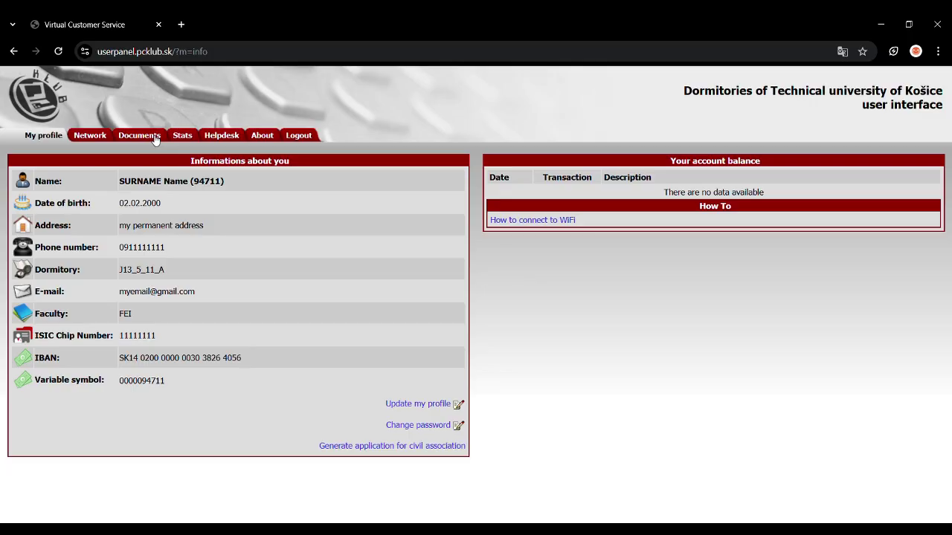
left_click(155, 139)
- Open the userpanel document in a new tab
left_click(929, 189)
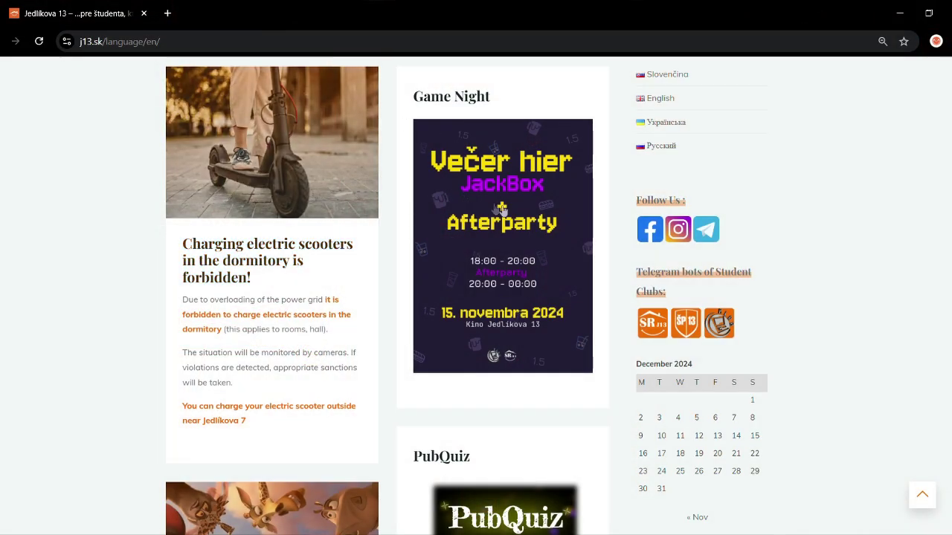
scroll(322, 439, "down", 3)
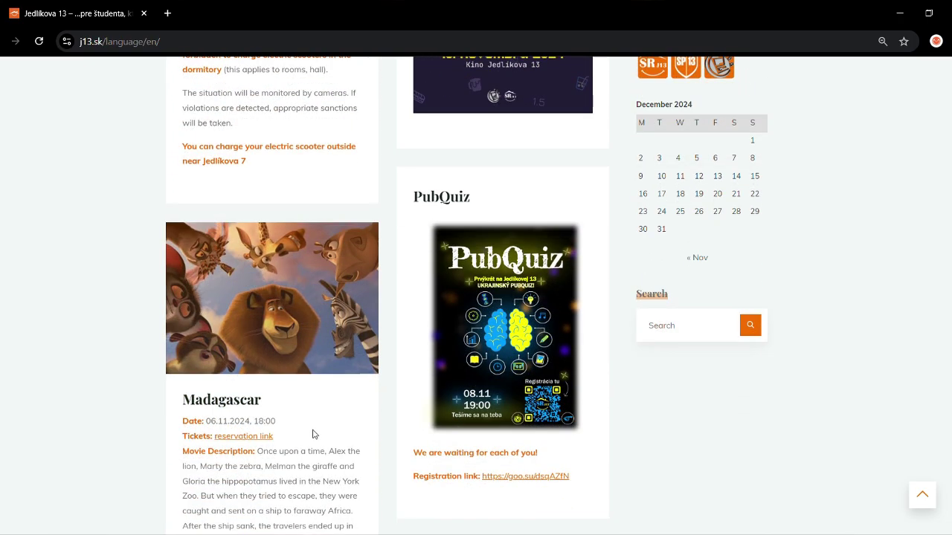
scroll(312, 371, "up", 5)
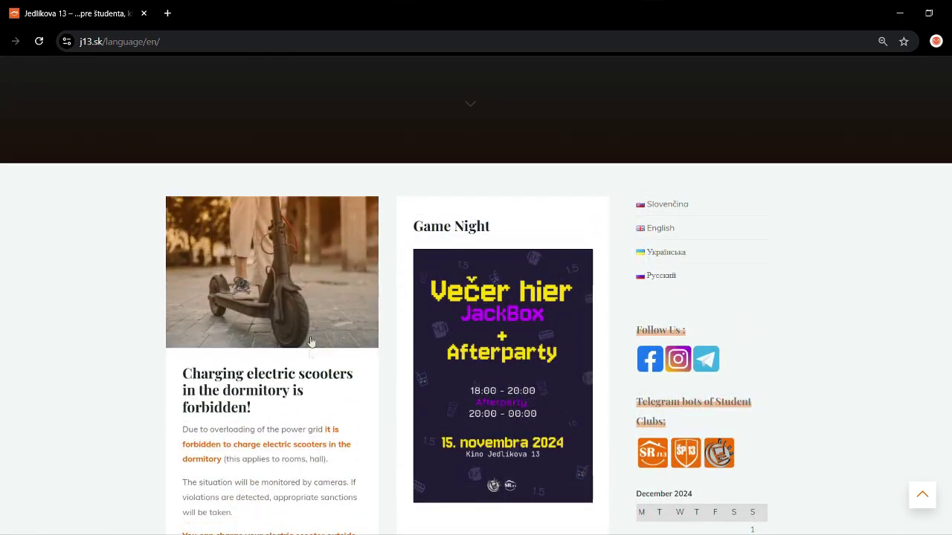
scroll(817, 117, "up", 5)
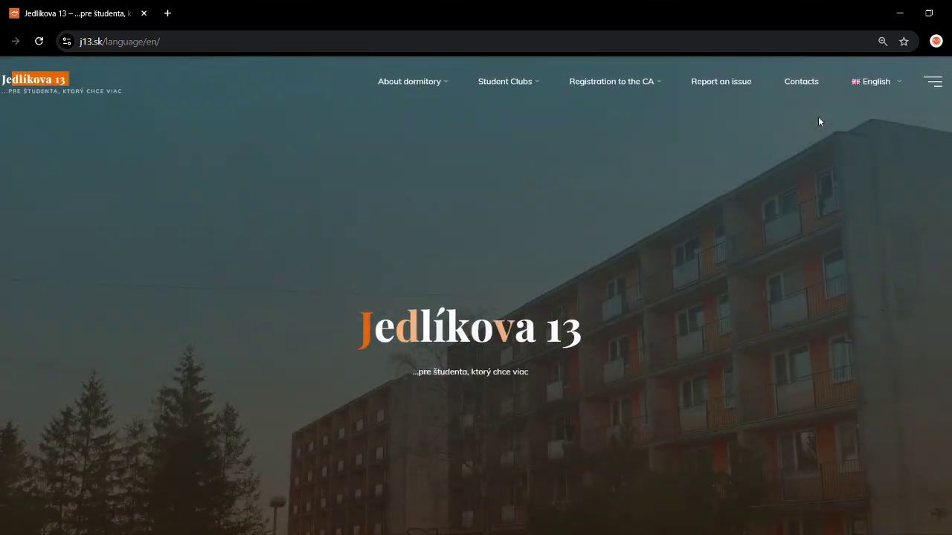